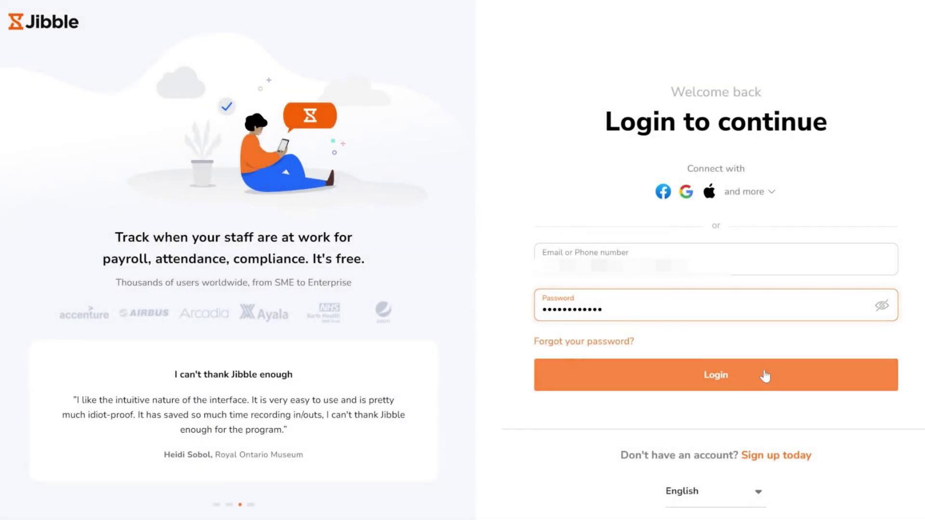
Log in to Jibble with the account credentials to reach the Dashboard
click(765, 377)
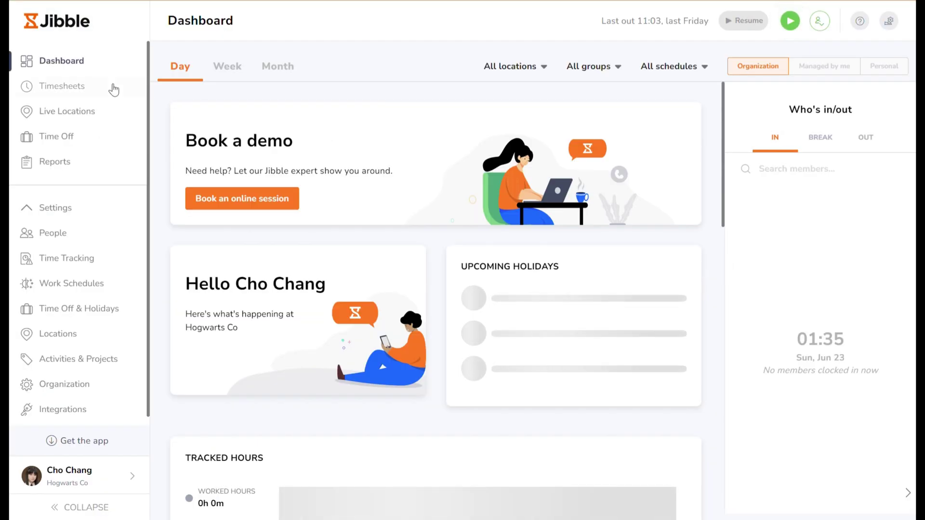
Open the weekly Timesheets page and review the Daily, Weekly and Monthly view options
click(90, 87)
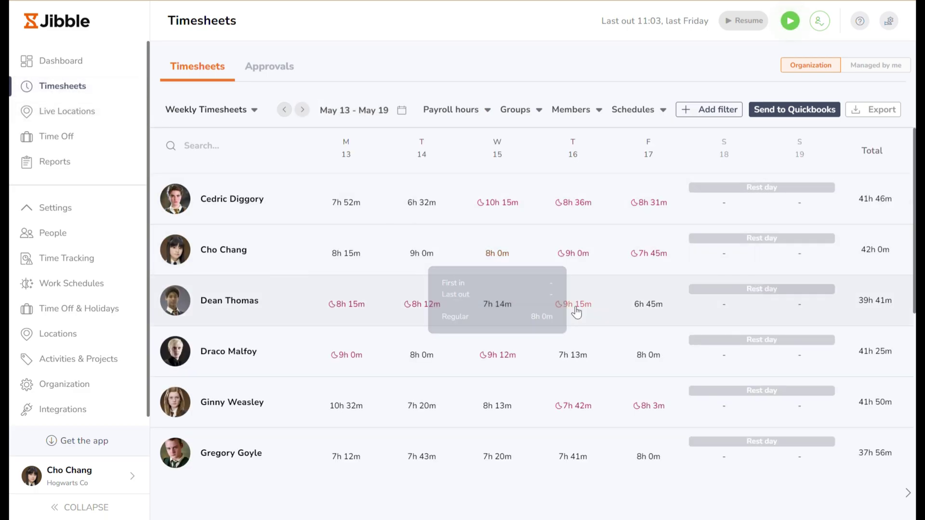
scroll(575, 311, down, 2)
scroll(577, 312, down, 4)
scroll(576, 312, up, 7)
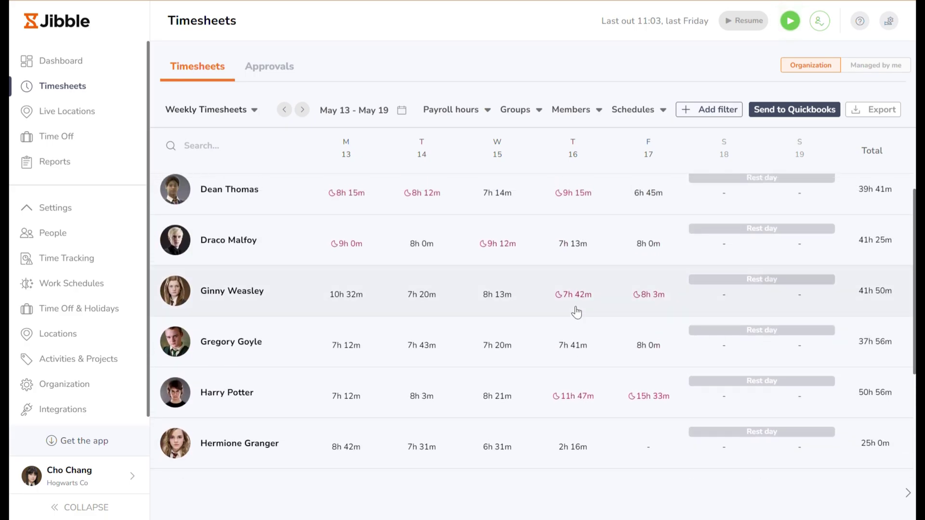
click(232, 113)
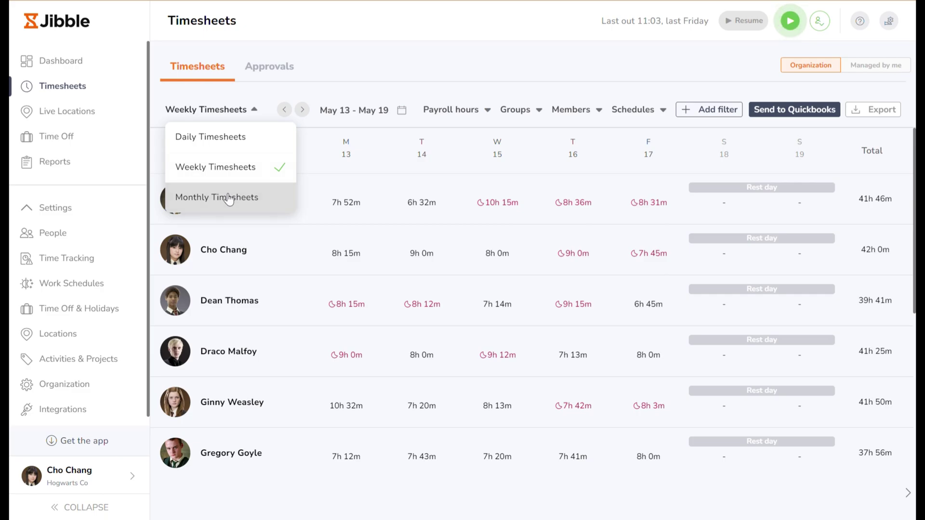
Step to the week of May 20 – May 26 and back, then search 'Ced' and clear it
click(303, 110)
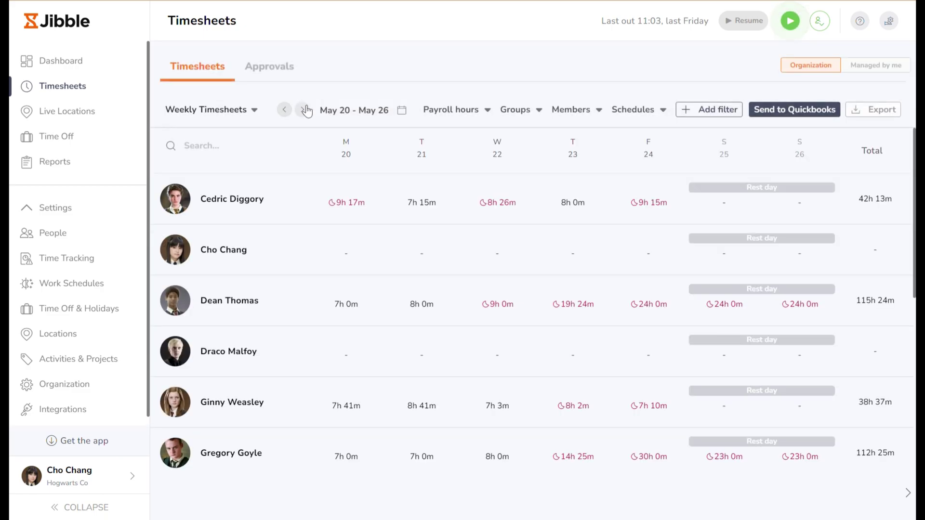
click(286, 110)
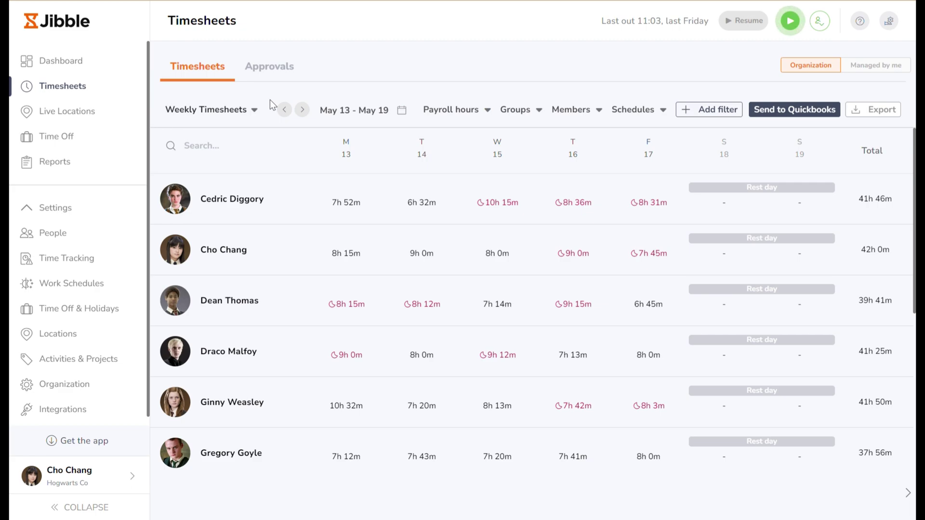
text(Cedric)
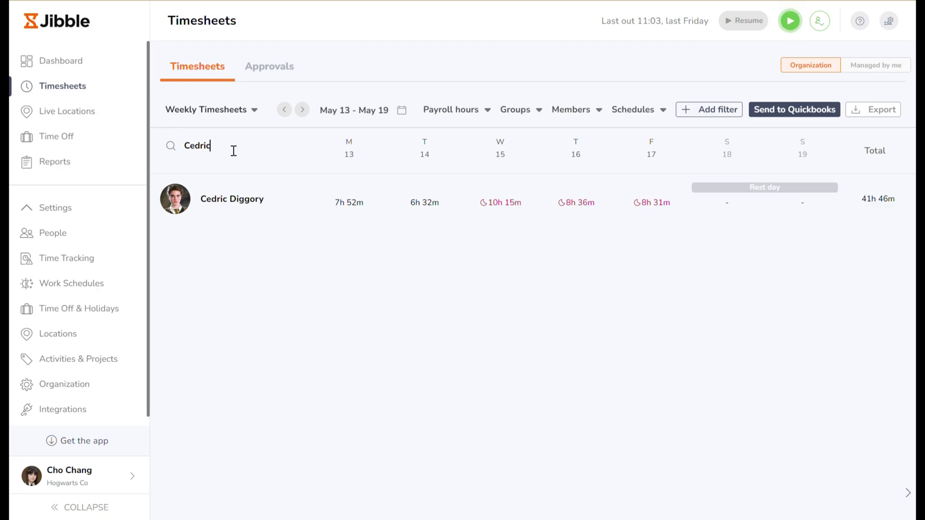
key(BackSpace)
key(BackSpace)
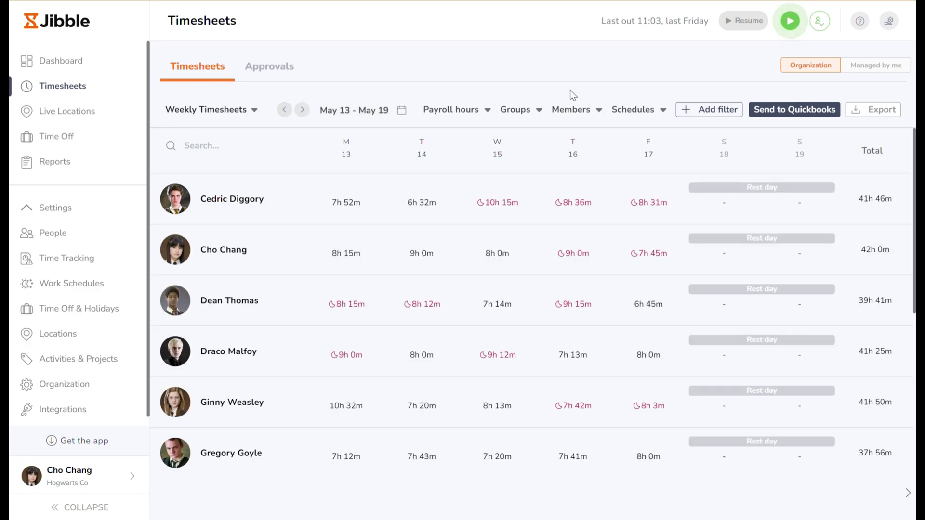
click(705, 114)
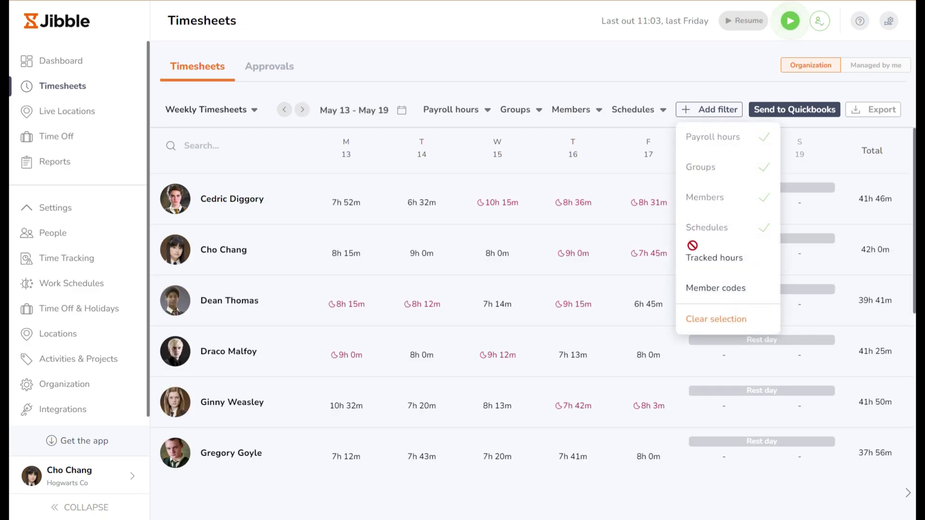
click(699, 270)
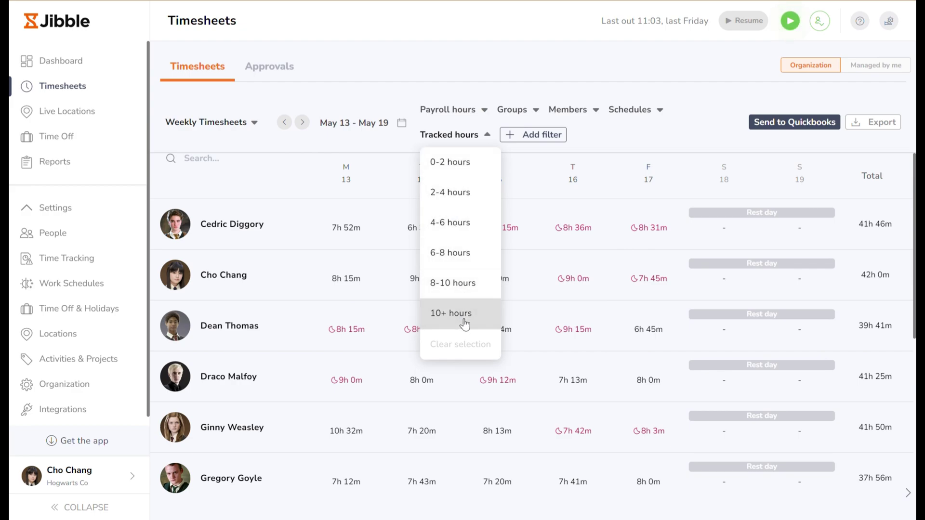
click(476, 108)
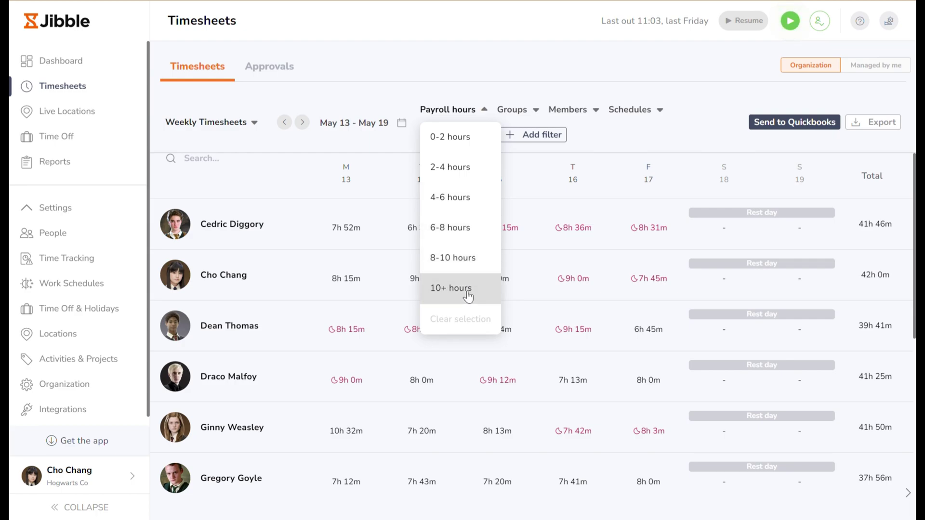
click(512, 110)
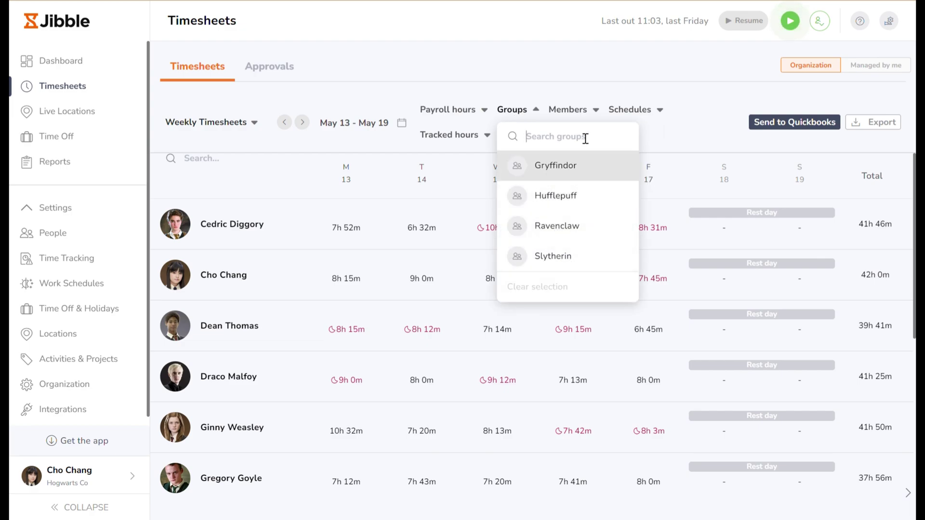
click(591, 116)
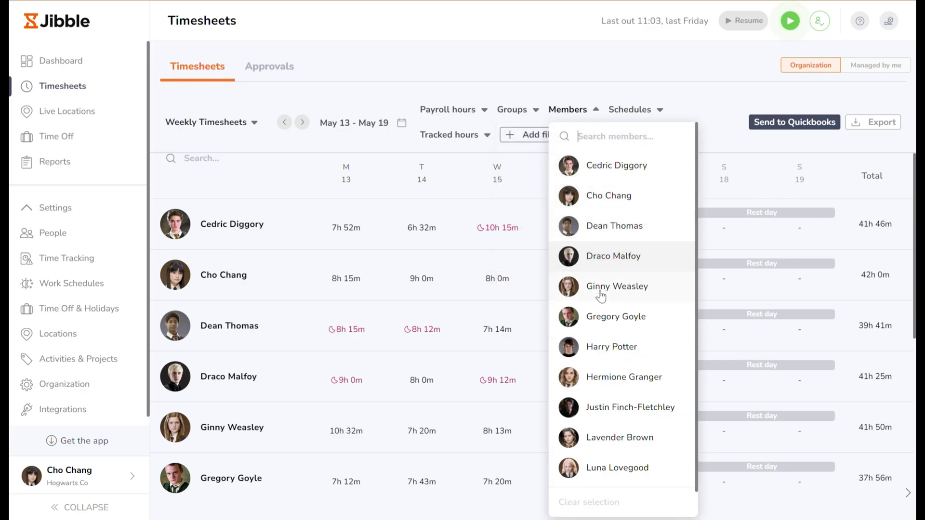
click(632, 110)
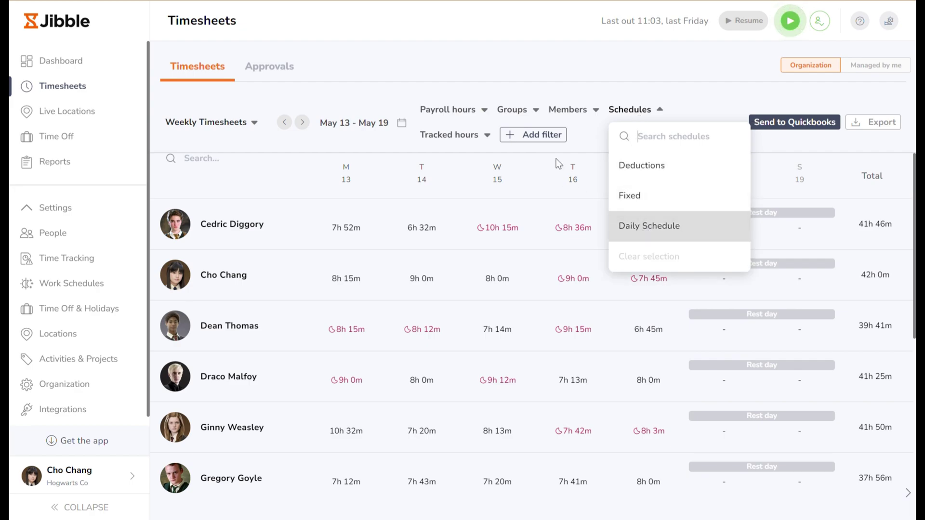
click(518, 134)
click(541, 314)
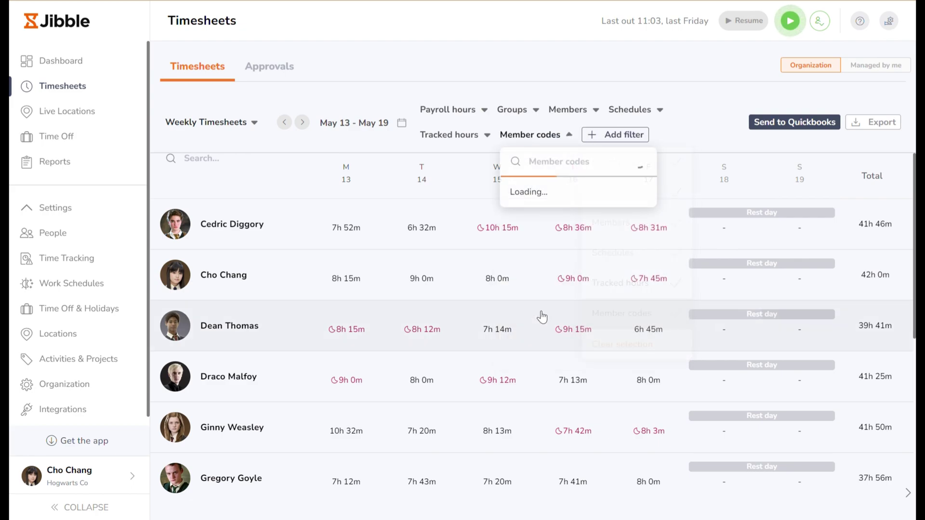
scroll(552, 215, down, 3)
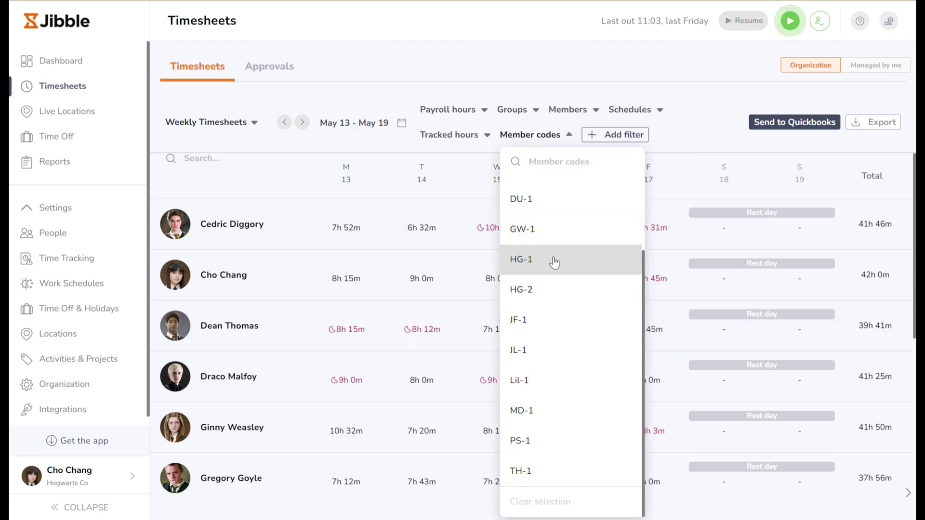
scroll(553, 261, up, 3)
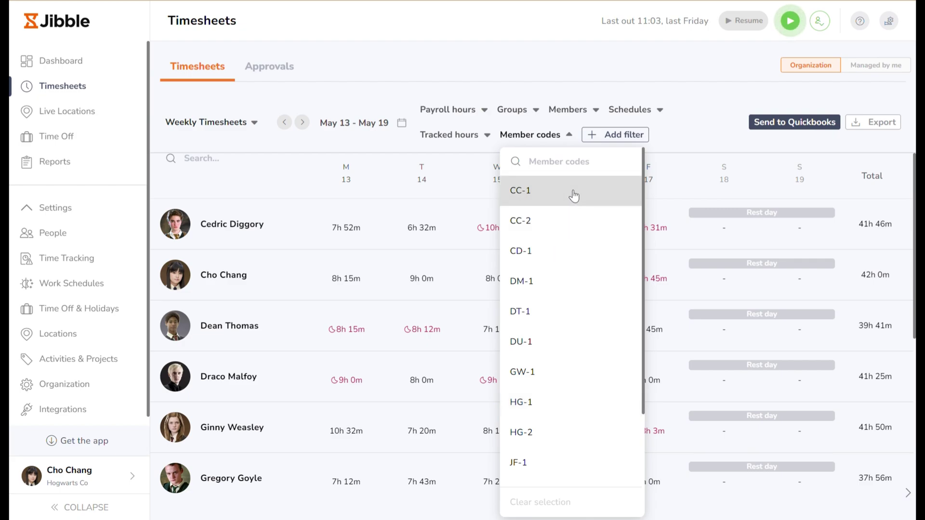
click(618, 134)
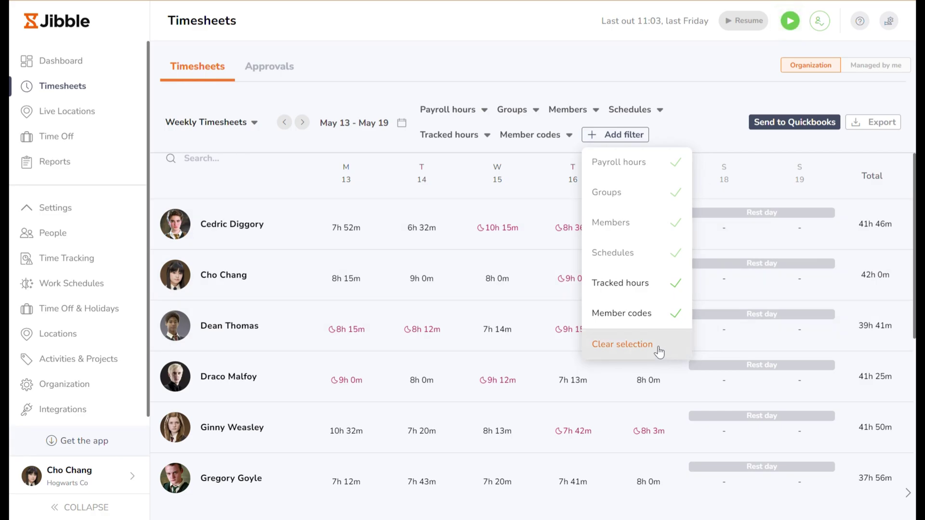
click(618, 345)
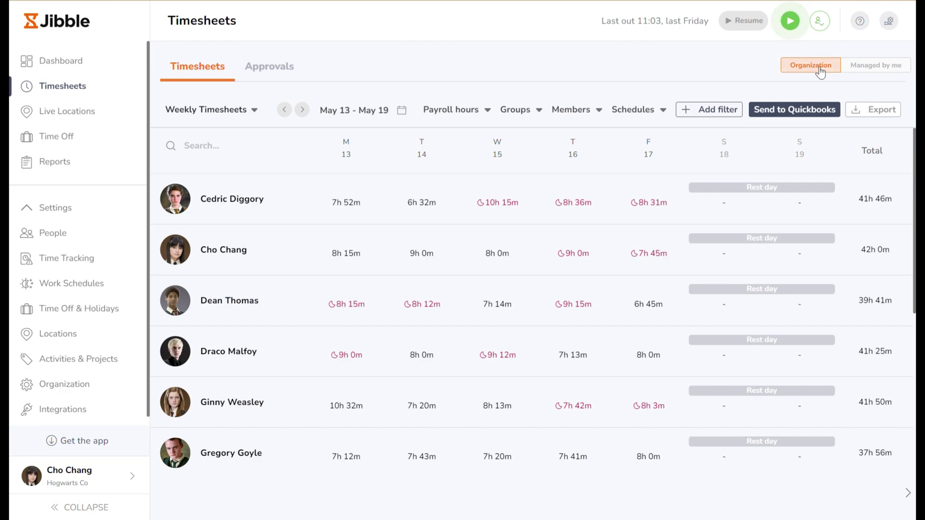
scroll(784, 275, down, 3)
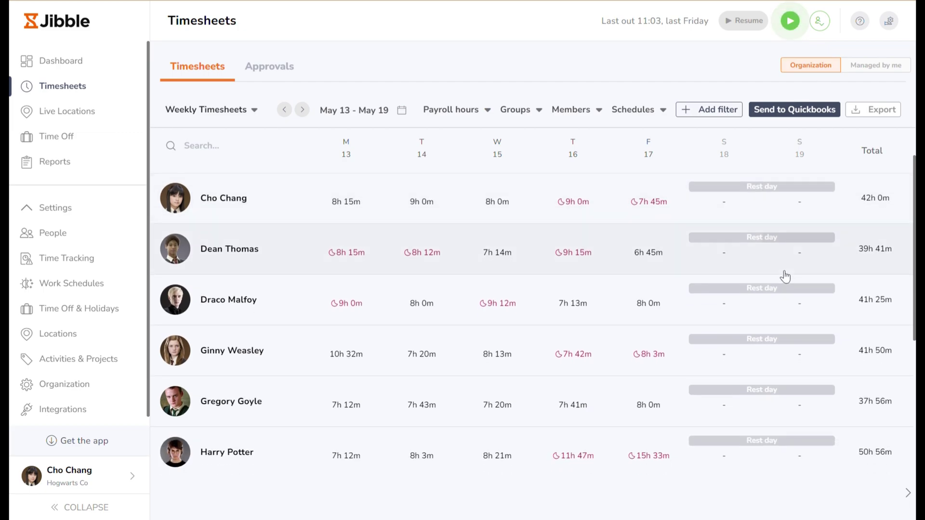
scroll(784, 276, down, 3)
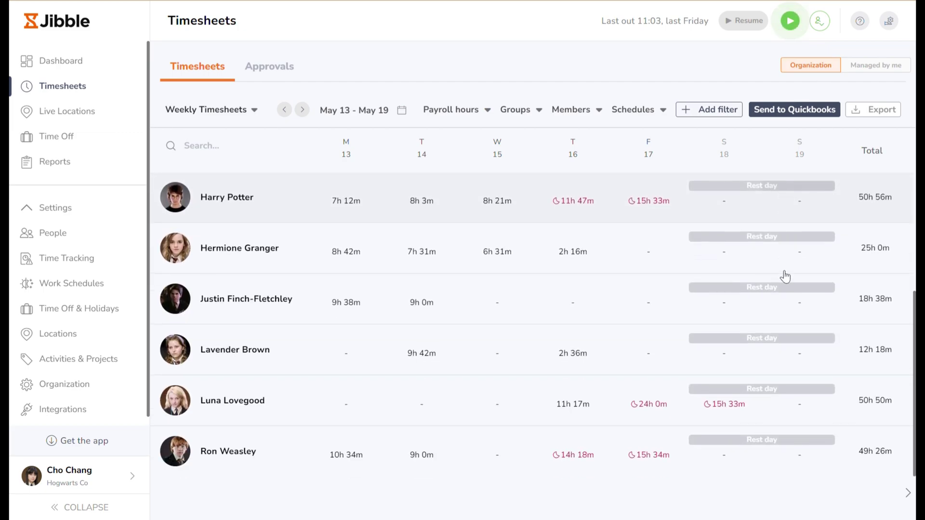
scroll(785, 275, up, 2)
scroll(784, 275, up, 4)
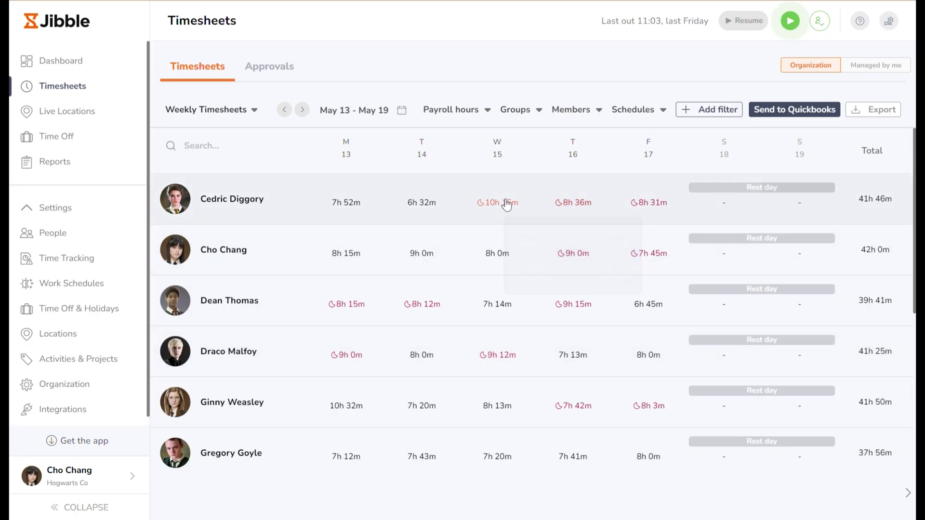
mouse_move(507, 205)
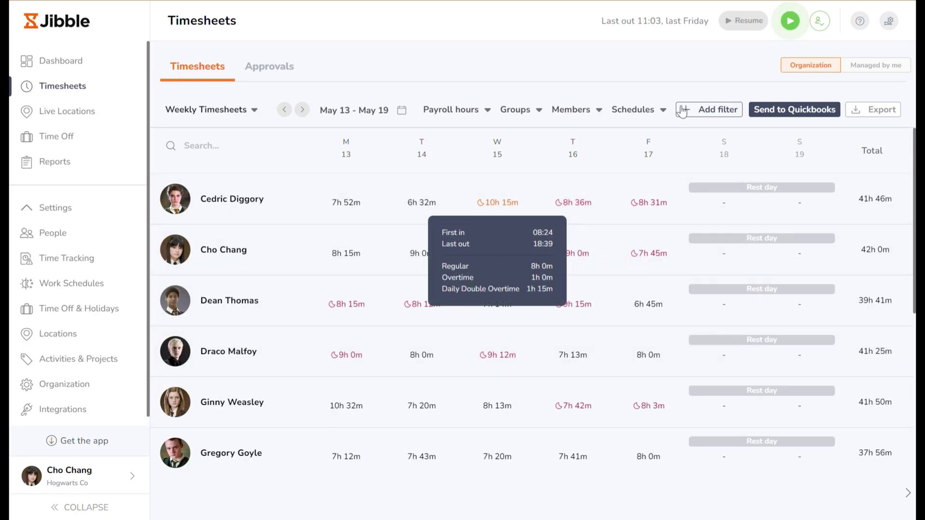
click(868, 69)
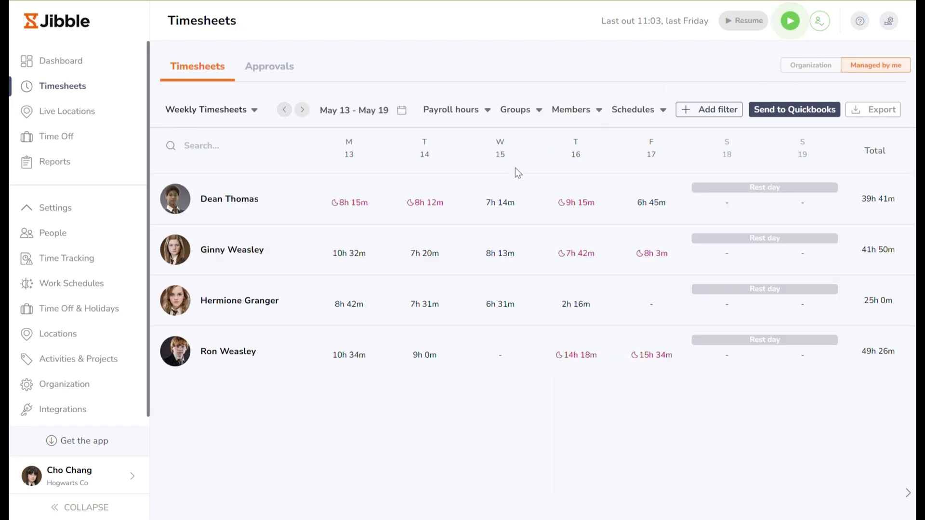
mouse_move(497, 203)
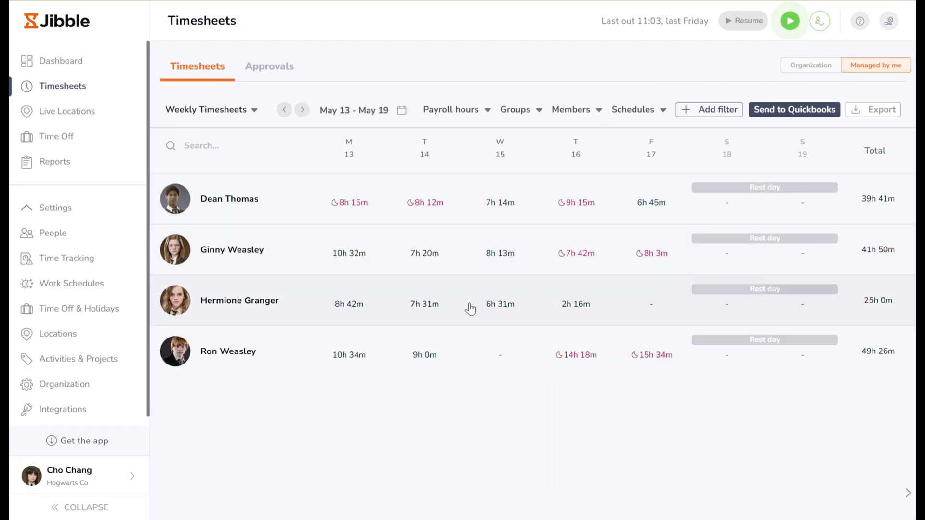
mouse_move(588, 356)
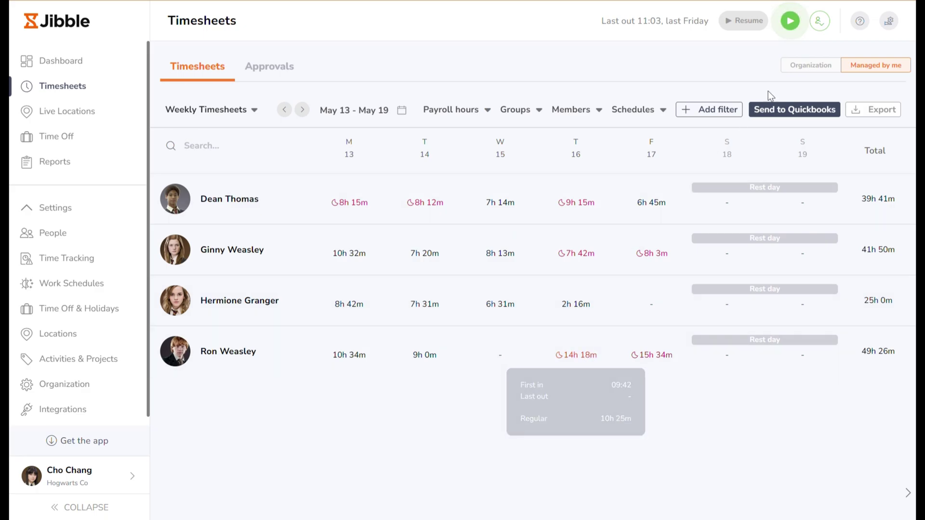
click(800, 64)
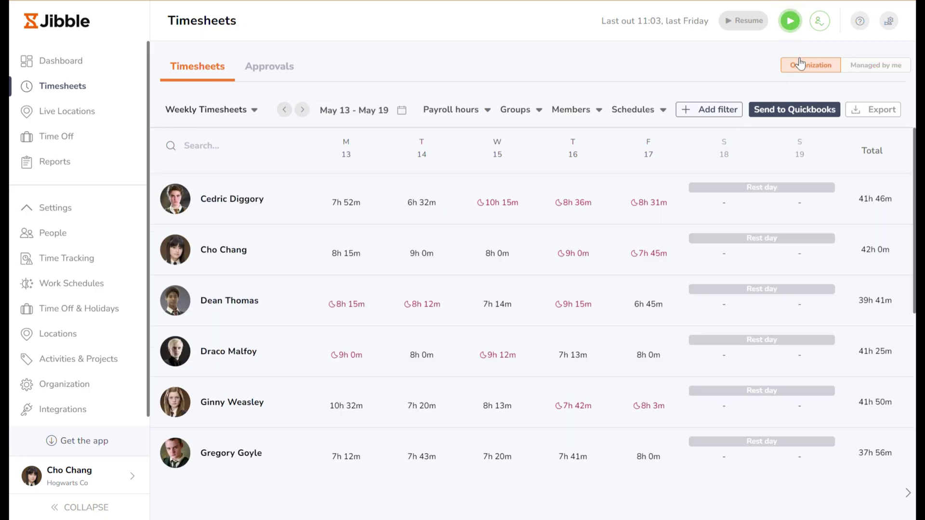
Open a member's Thursday 16 time entries and start editing the 12:21 clock-in entry
click(573, 203)
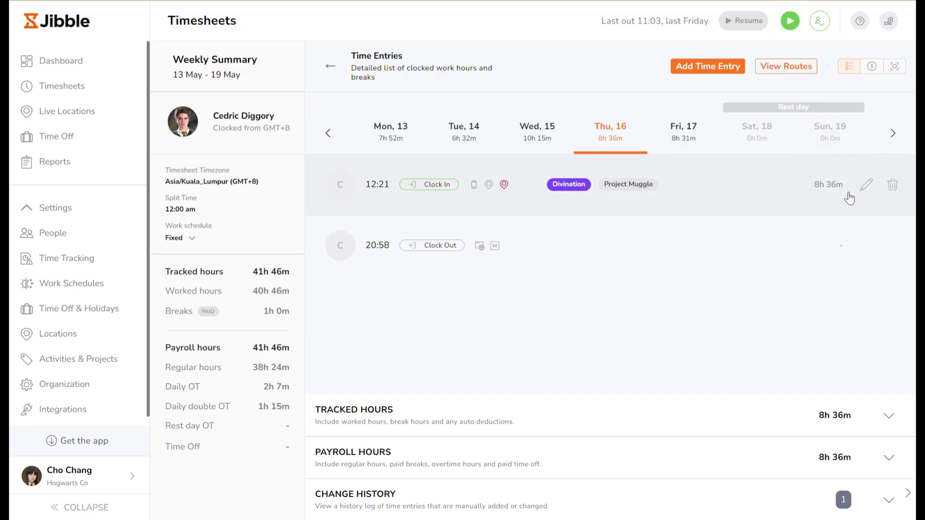
click(866, 185)
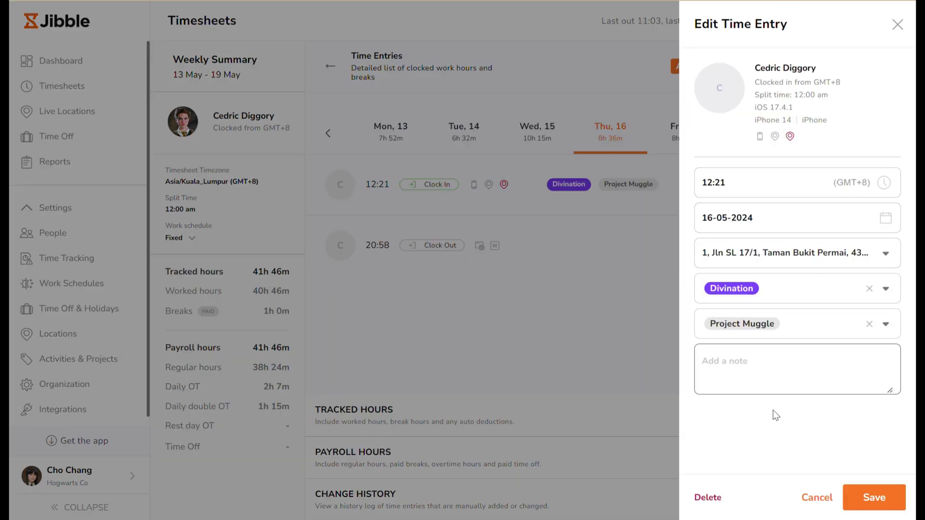
click(817, 497)
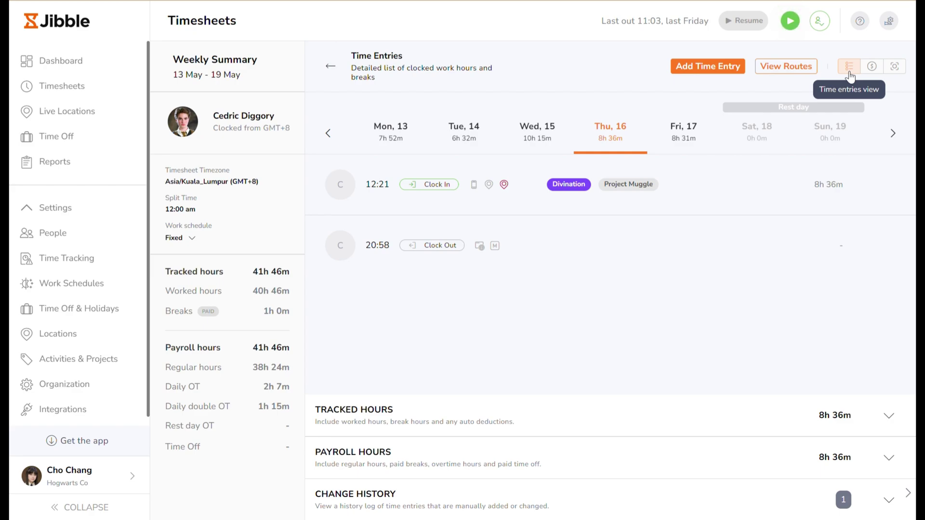
click(873, 68)
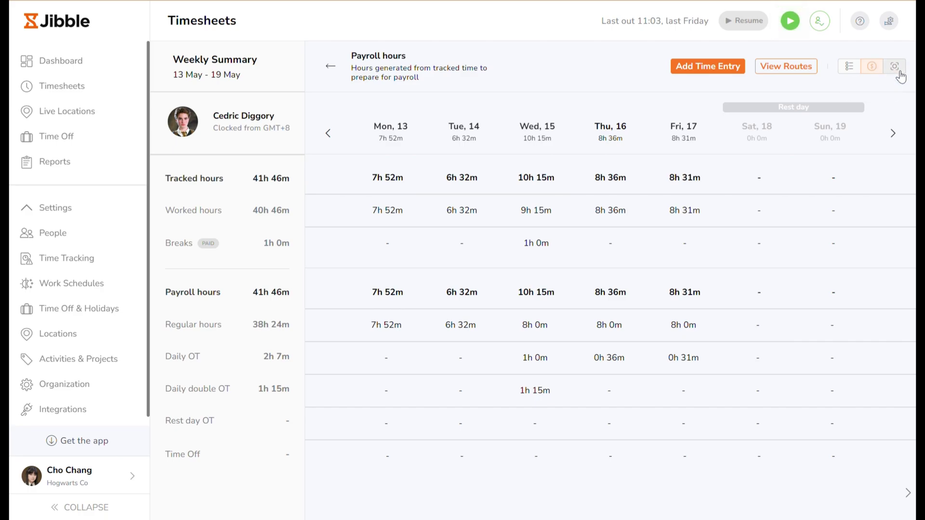
click(899, 72)
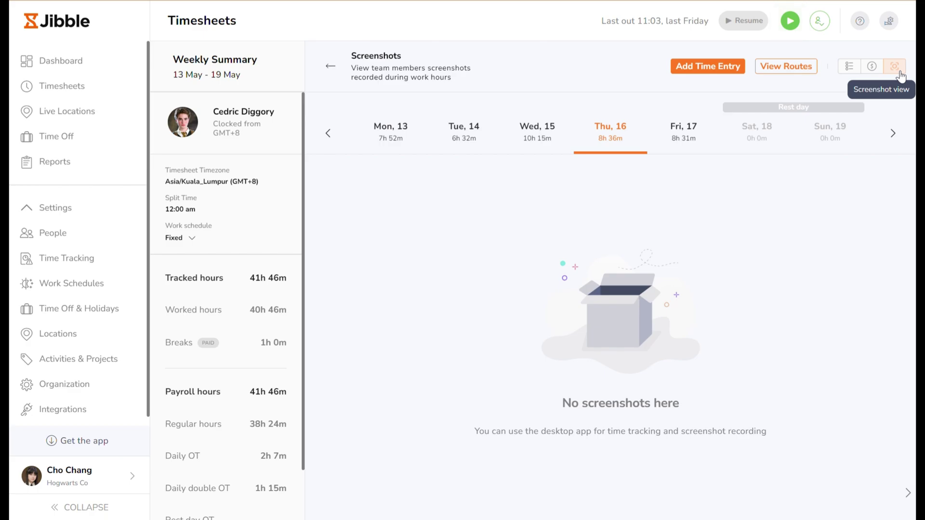
click(853, 71)
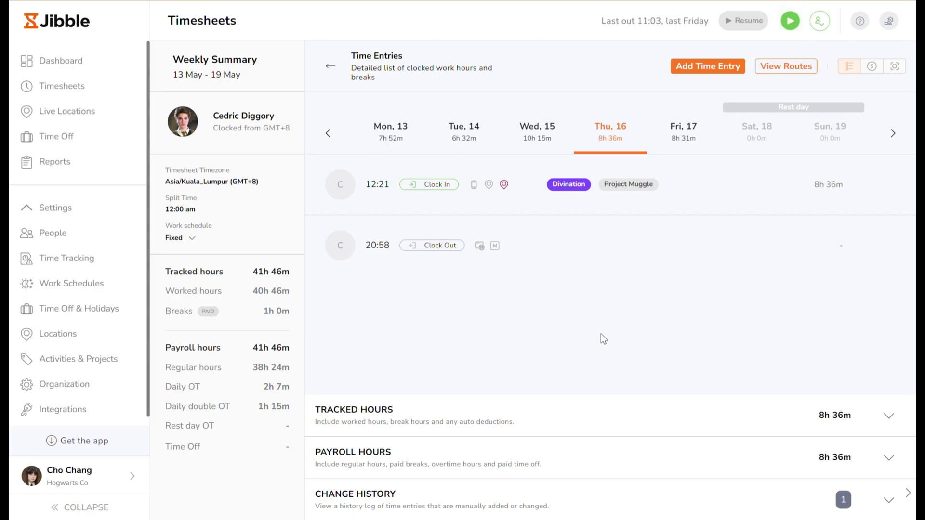
click(490, 186)
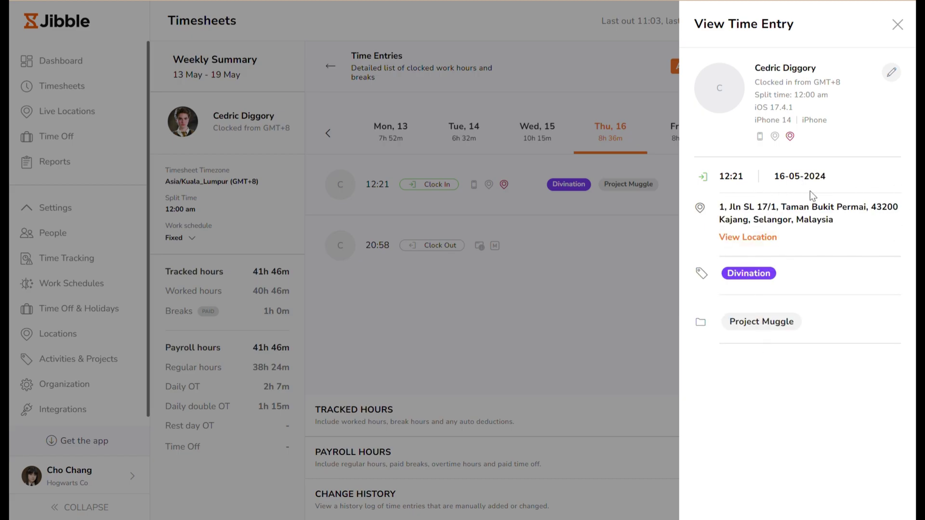
click(903, 29)
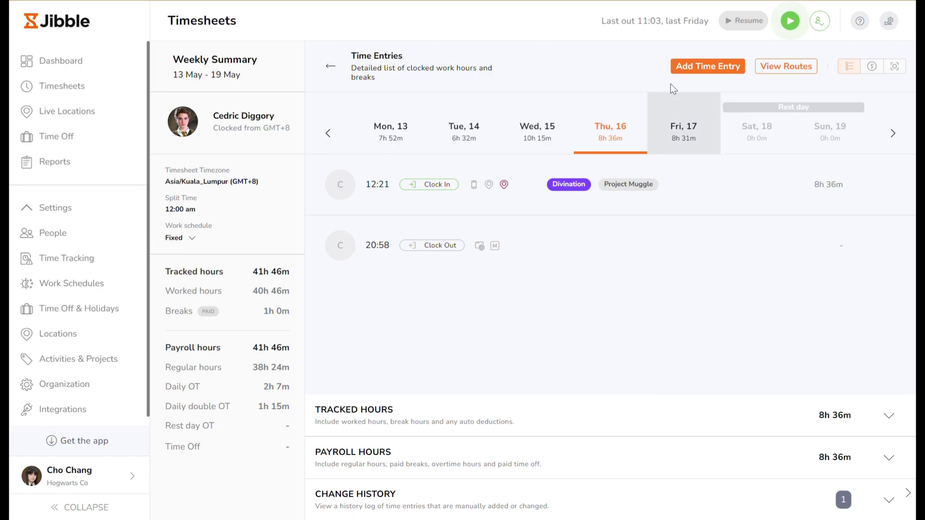
click(708, 67)
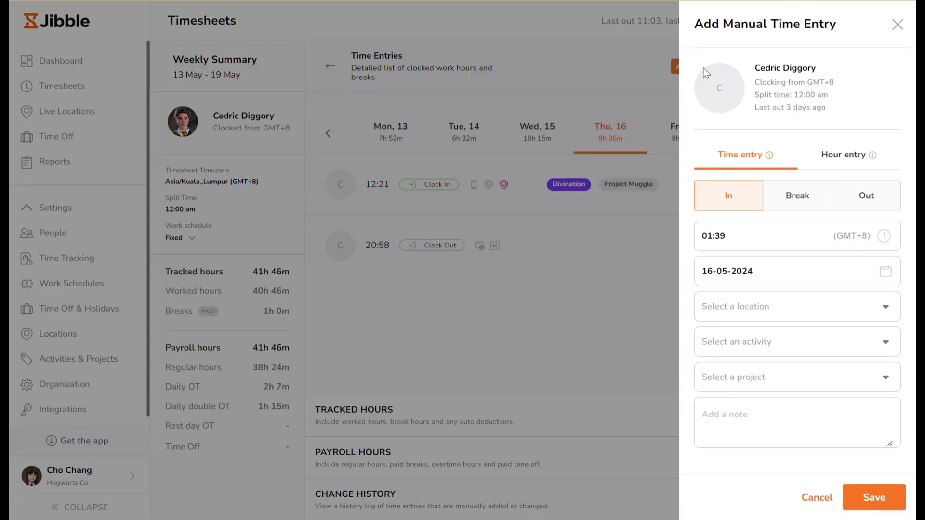
click(843, 160)
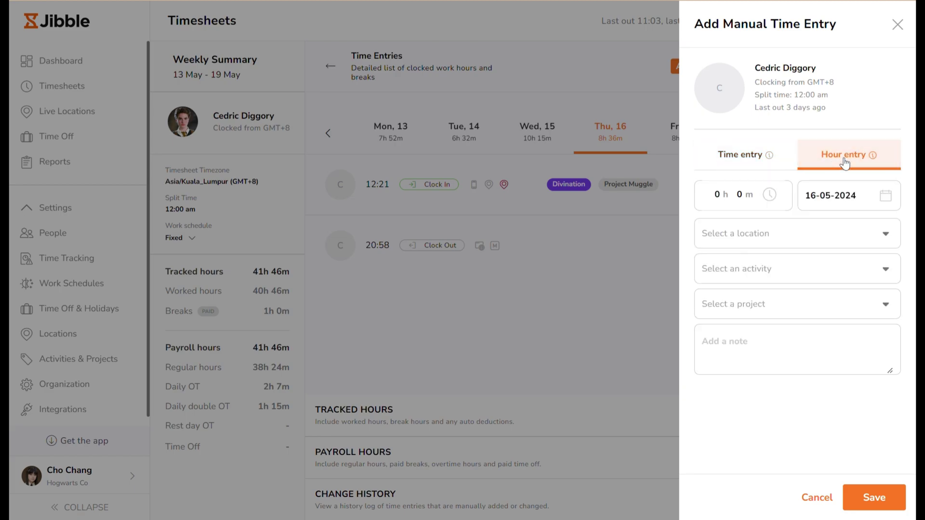
click(807, 497)
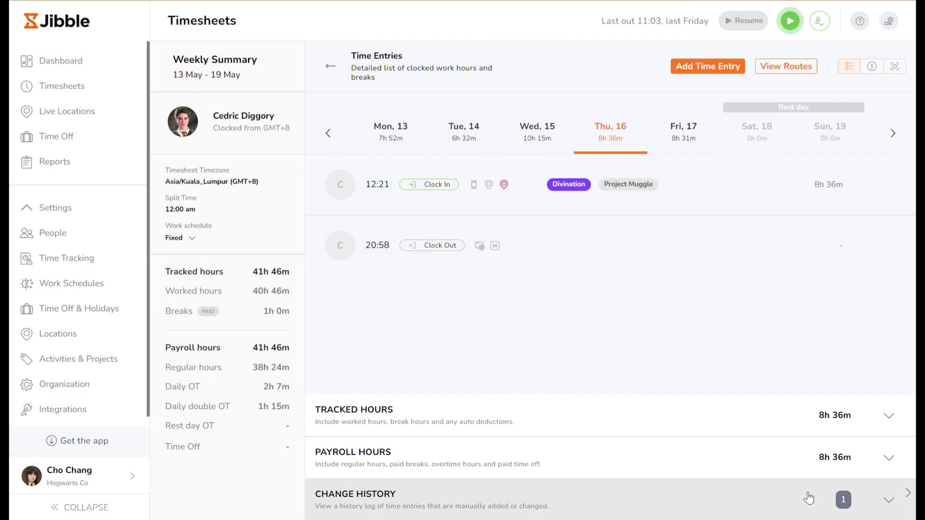
Return to the weekly timesheets and open Export, trying the XLS and CSV formats
click(330, 66)
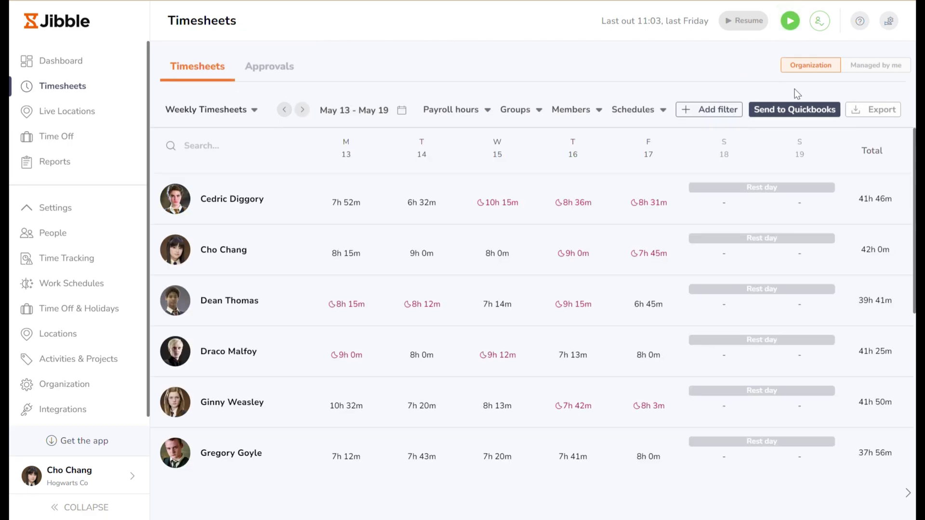
click(862, 115)
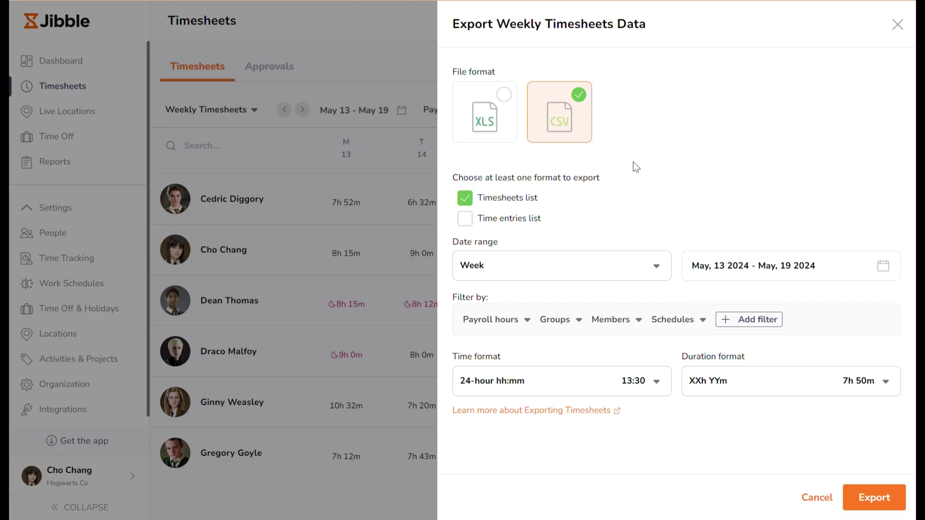
click(511, 126)
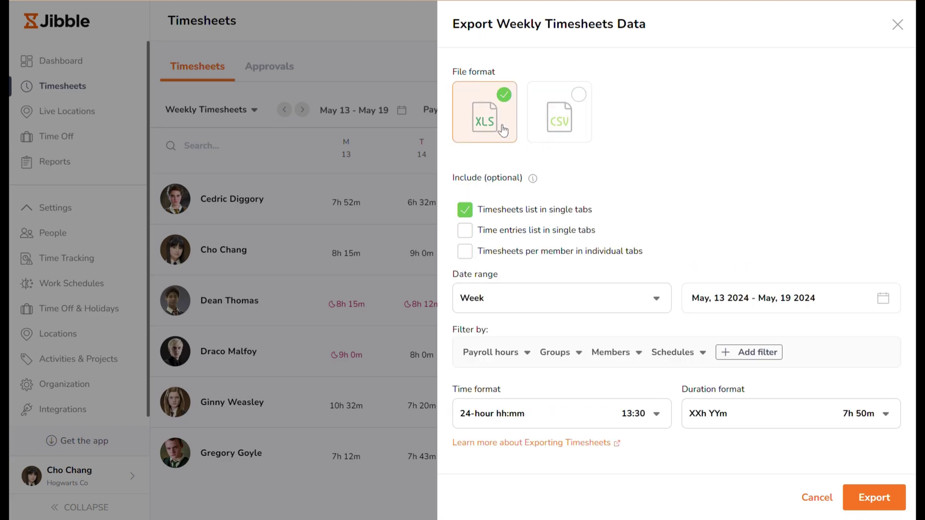
click(563, 131)
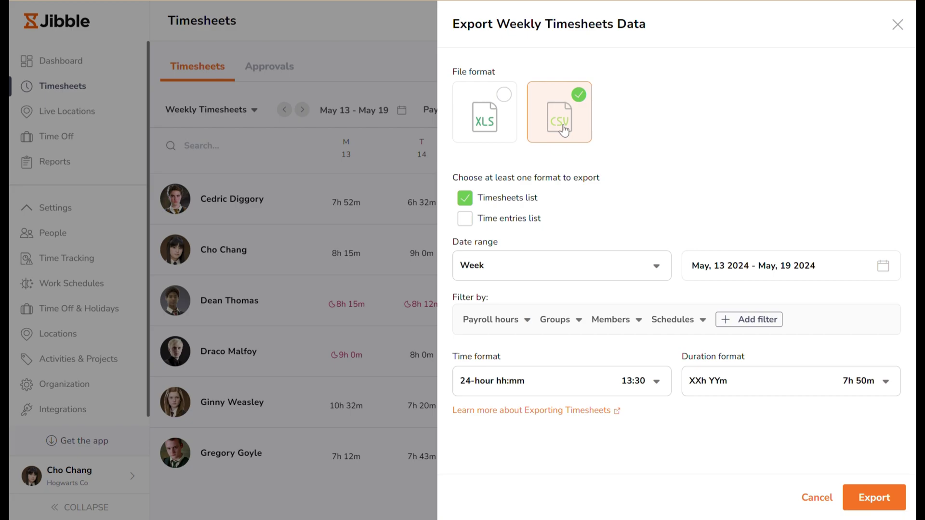
Keep Week as the date range and browse the payroll hours, group, member and schedule filters
click(574, 275)
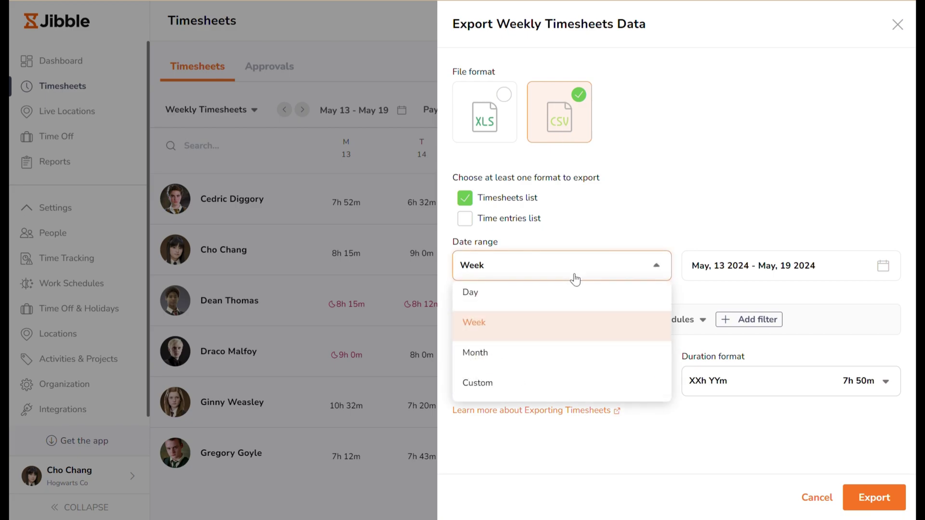
click(575, 279)
click(511, 325)
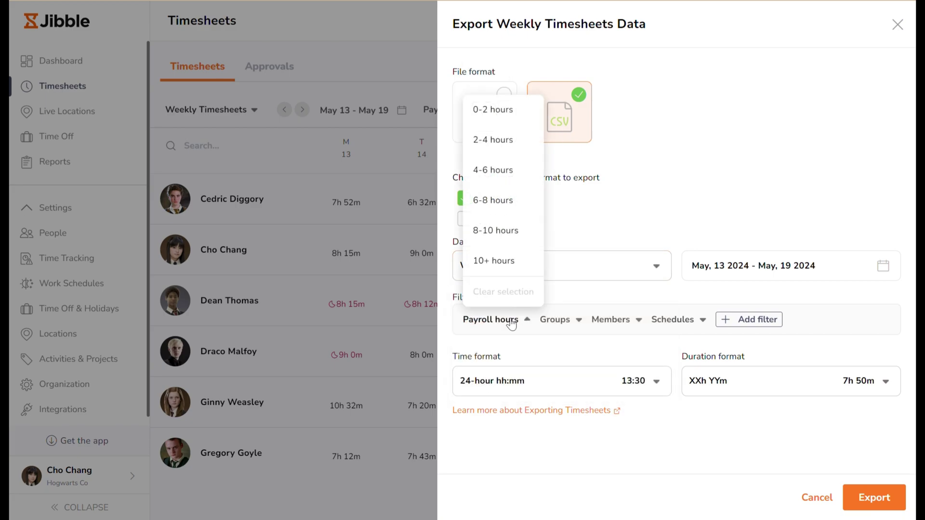
click(553, 321)
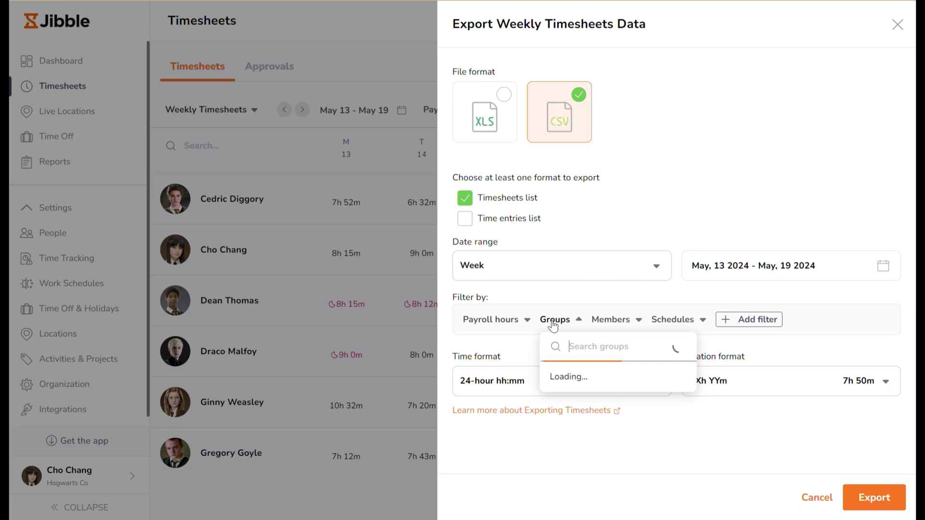
click(613, 321)
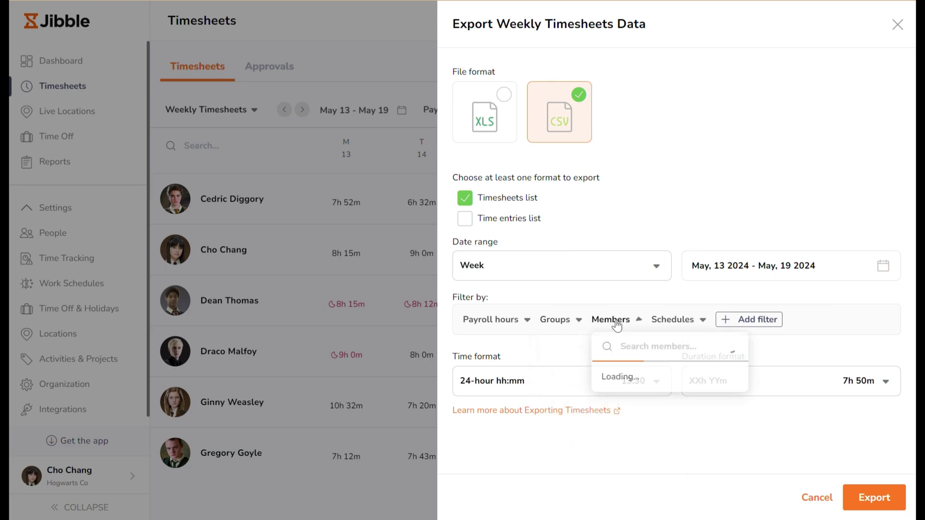
click(673, 323)
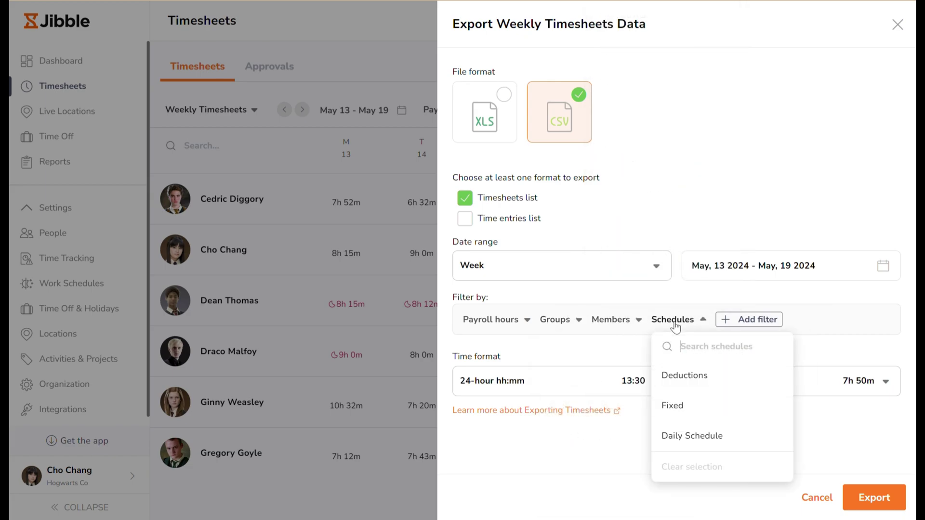
Export the May 13 – May 19 timesheets as XLS and close the export panel
click(484, 112)
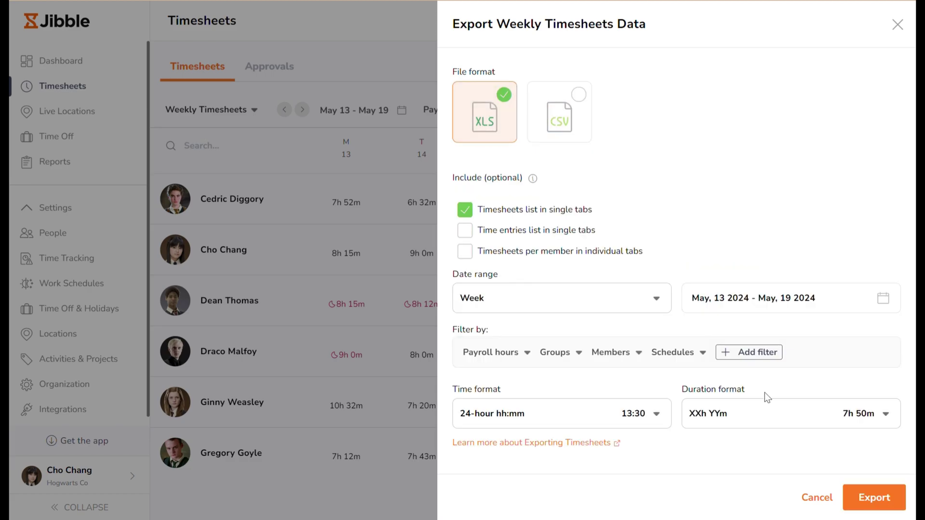
click(869, 497)
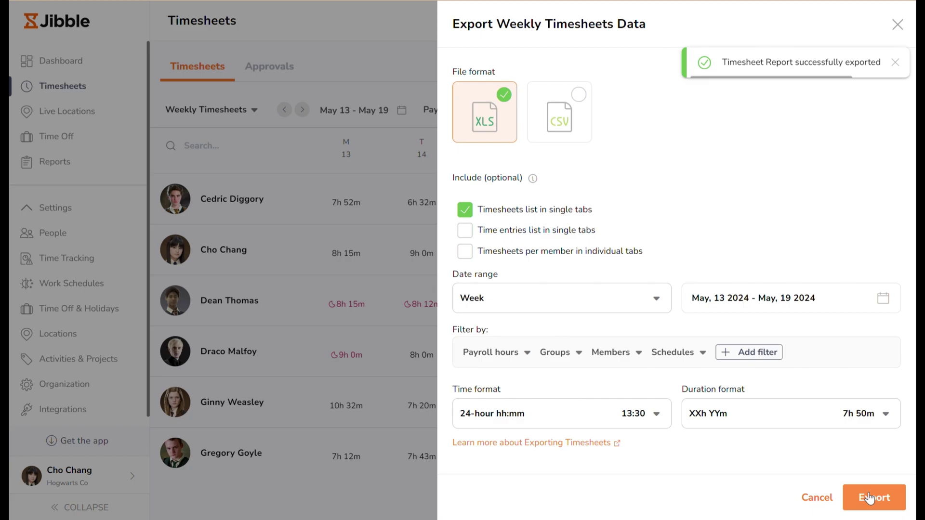
click(815, 496)
In Approvals, set the approval period to January 2024
click(278, 68)
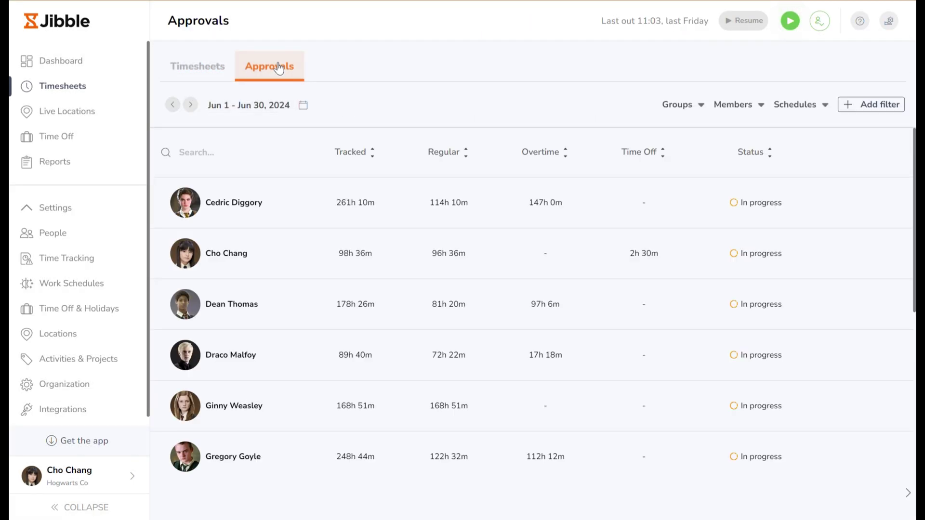
click(260, 105)
click(221, 131)
click(221, 132)
click(219, 172)
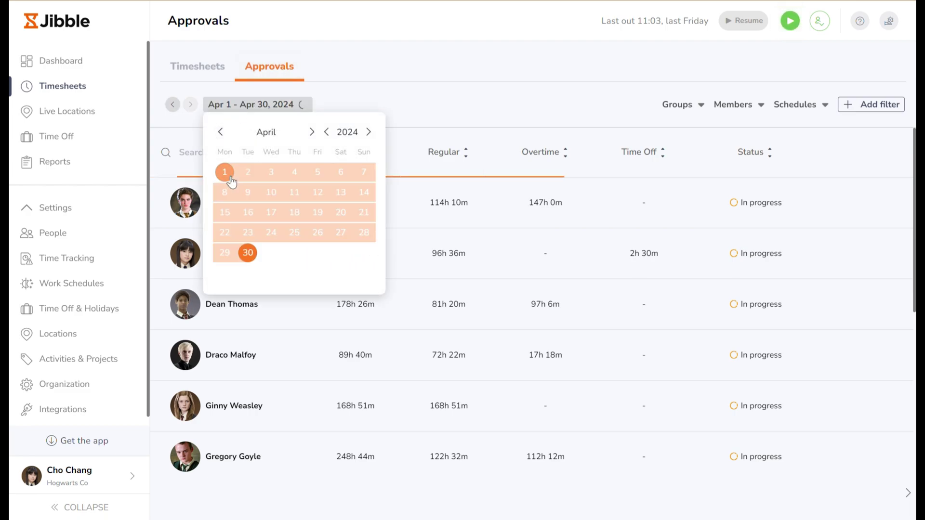
click(311, 131)
click(221, 132)
click(221, 132)
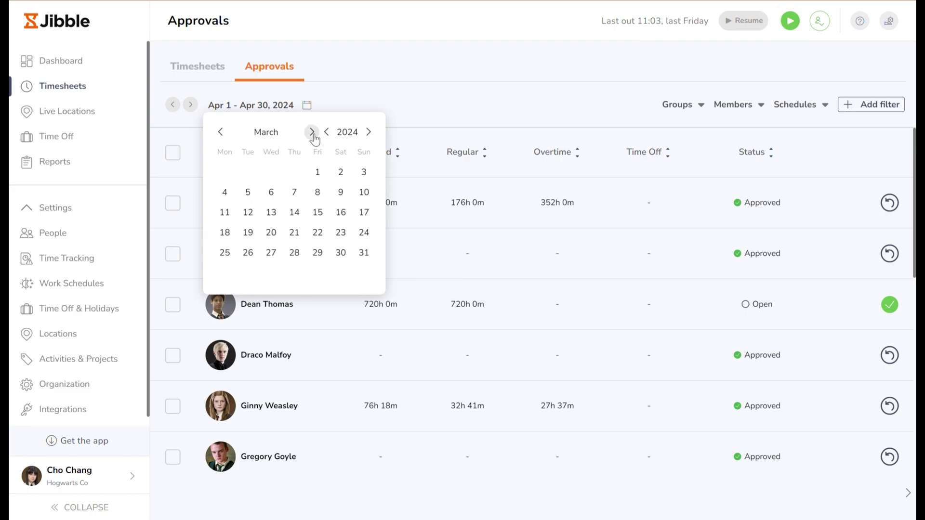
click(222, 132)
click(293, 173)
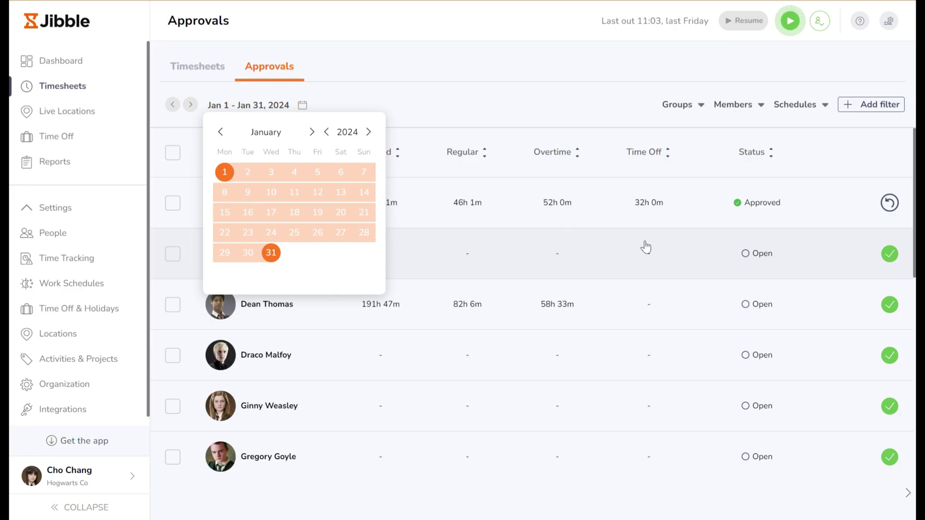
Approve the second member's January 2024 timesheet and return to the weekly Timesheets table
click(890, 254)
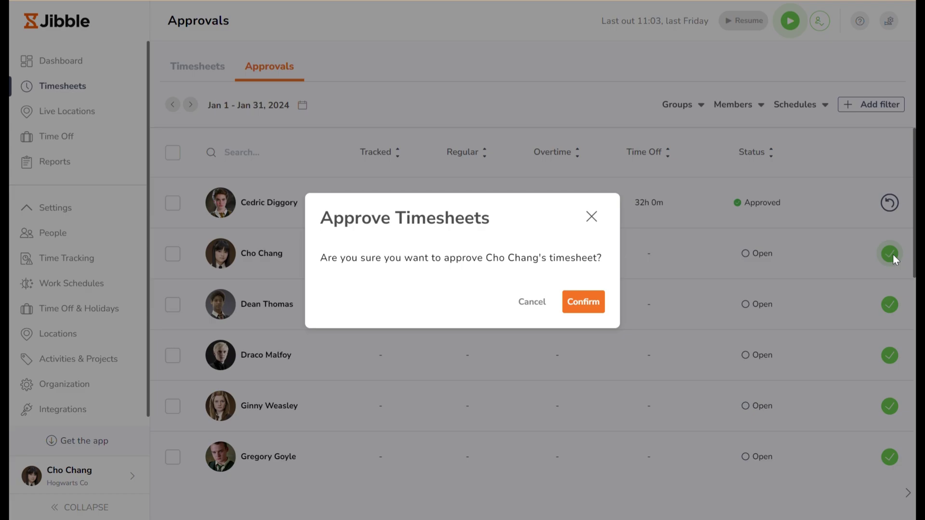
click(598, 304)
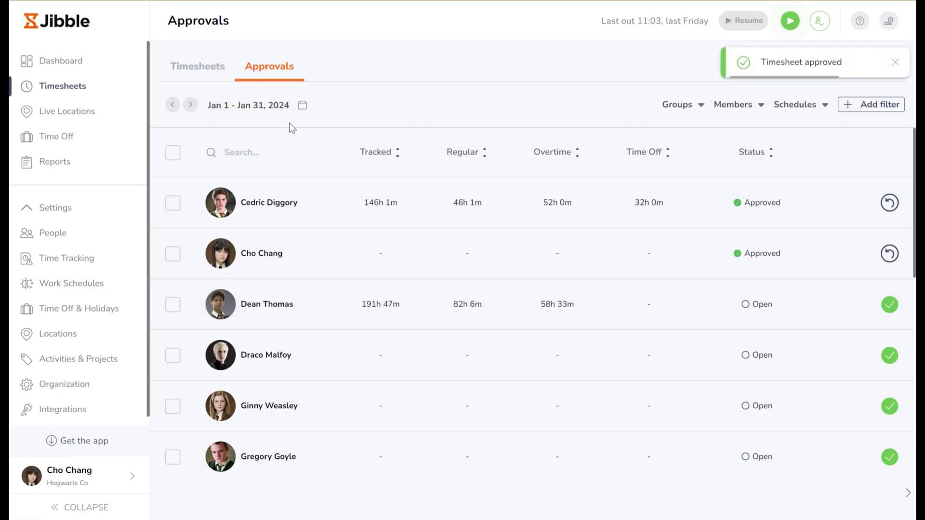
click(198, 66)
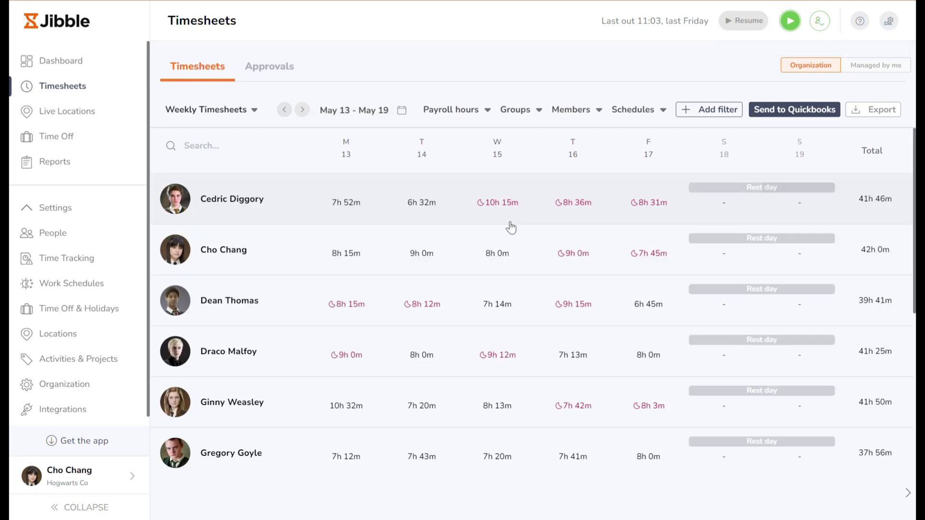